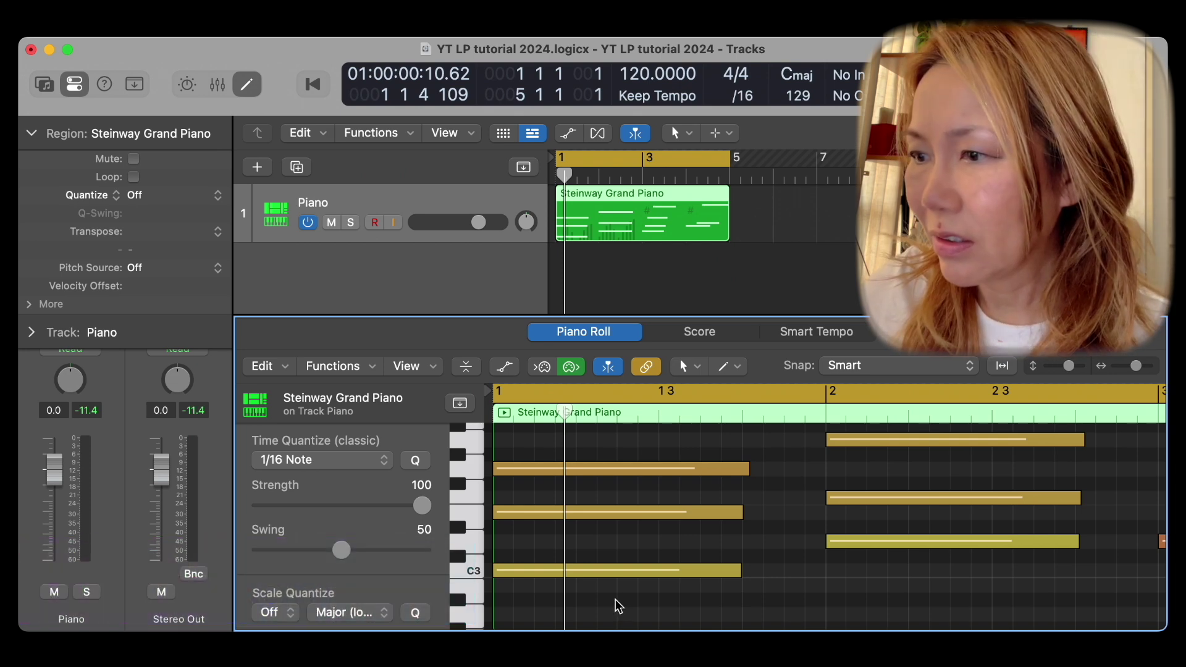
Select the opening chord's three notes in the Piano Roll, identified as a C chord.
left_click_drag(607, 598, 613, 436)
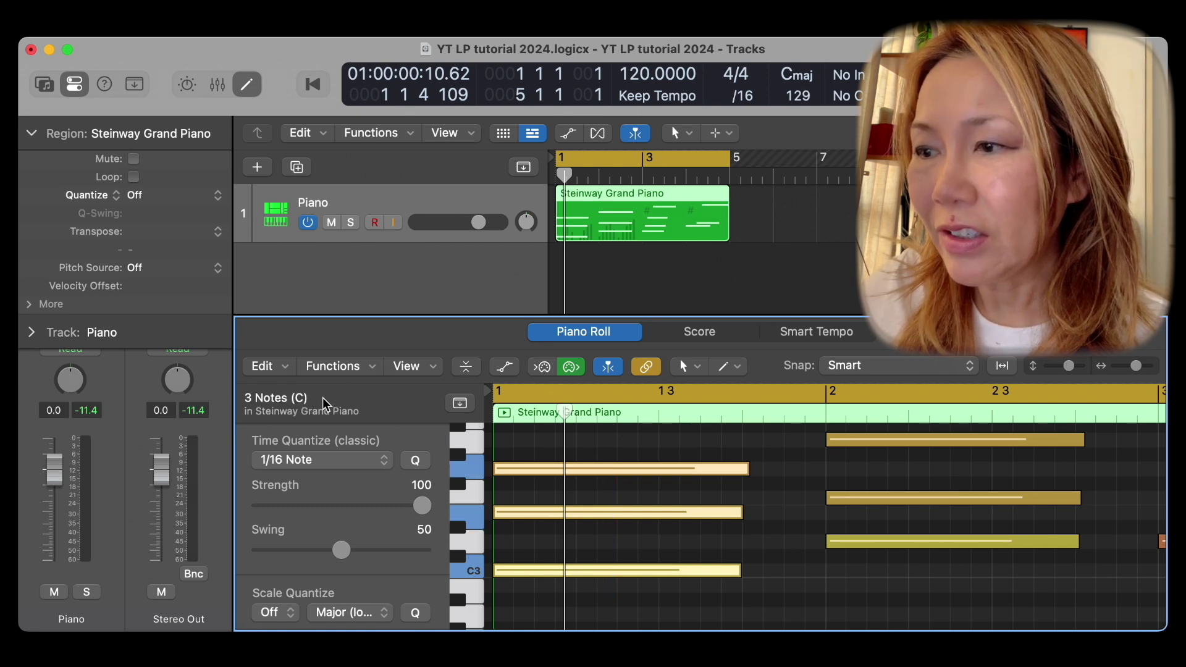
left_click(306, 405)
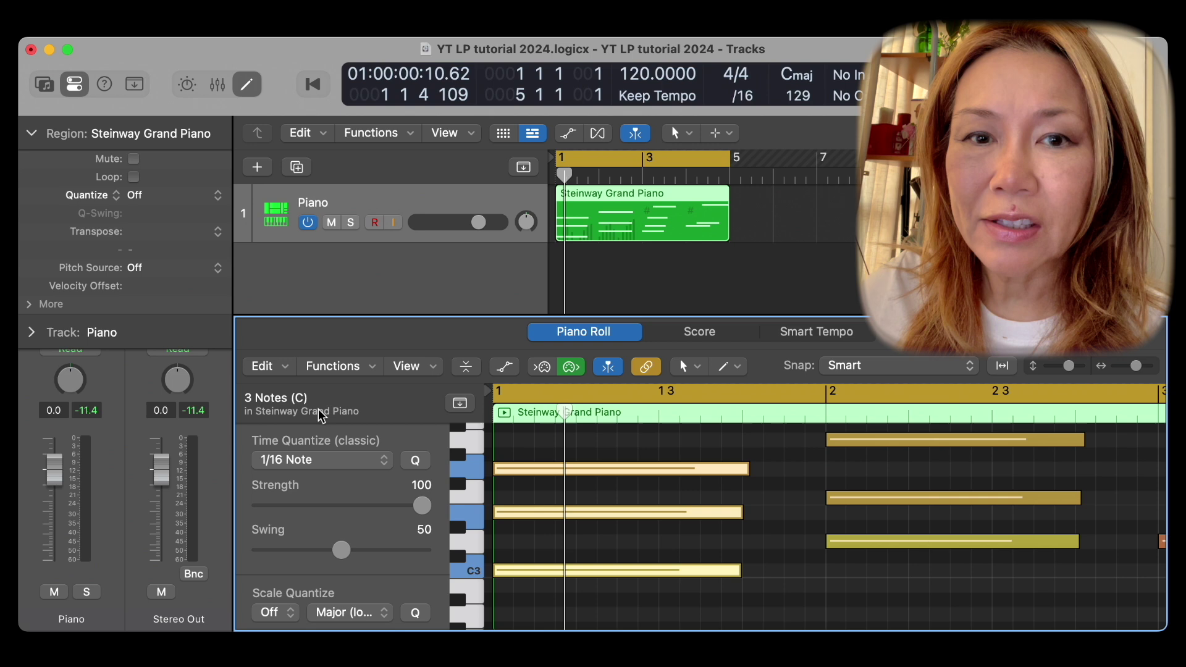
Show the region as a score and place a 'C' chord symbol above bar 1.
left_click(720, 333)
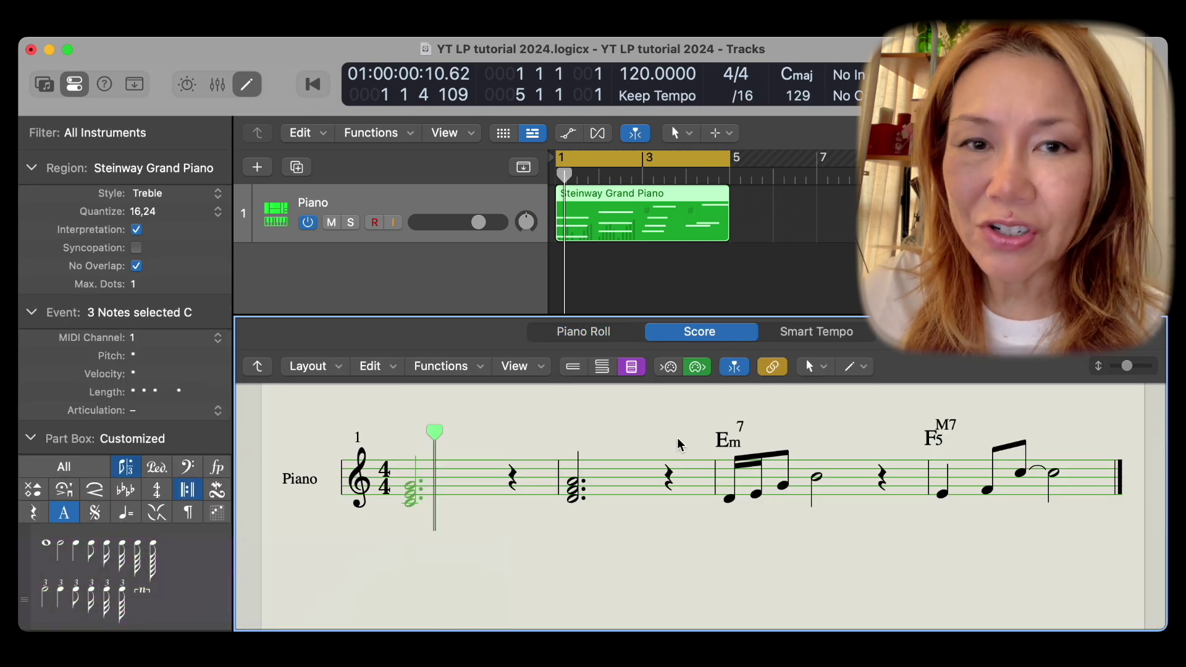
left_click(63, 525)
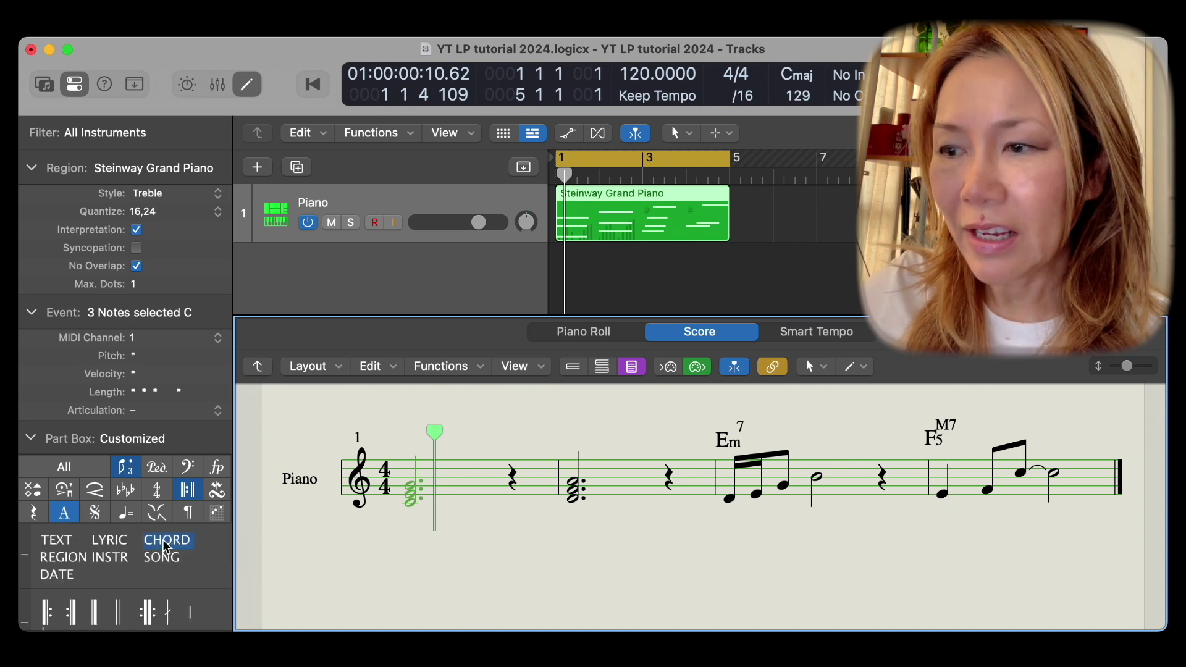
left_click_drag(167, 546, 419, 436)
type("c")
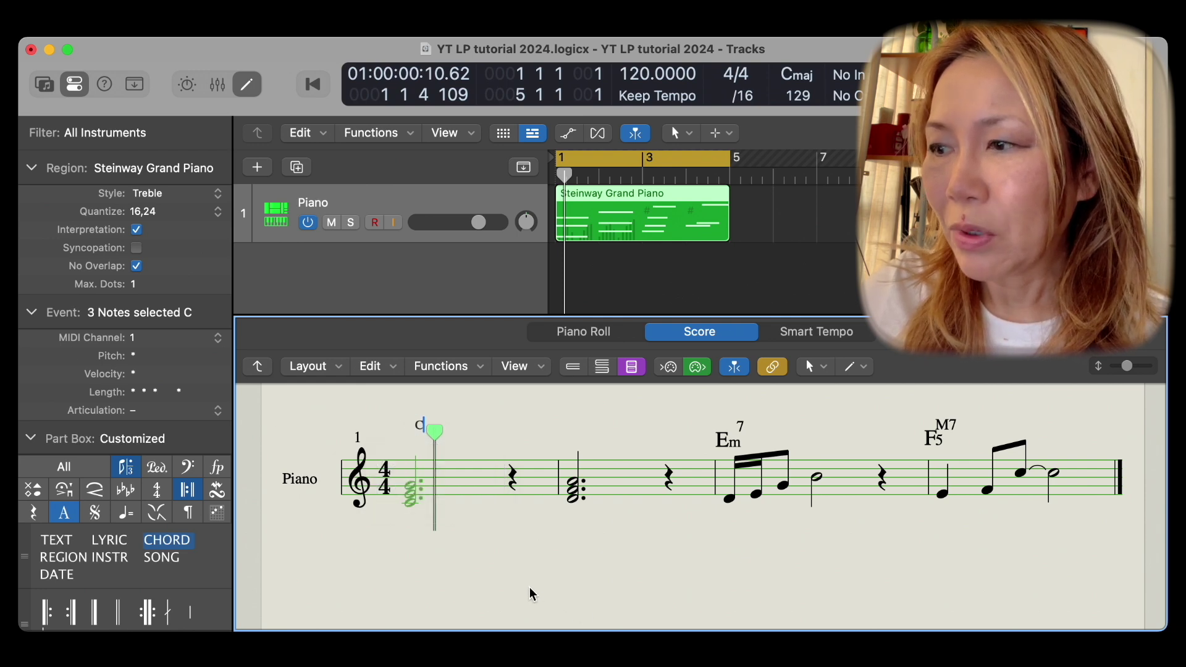
key("Return")
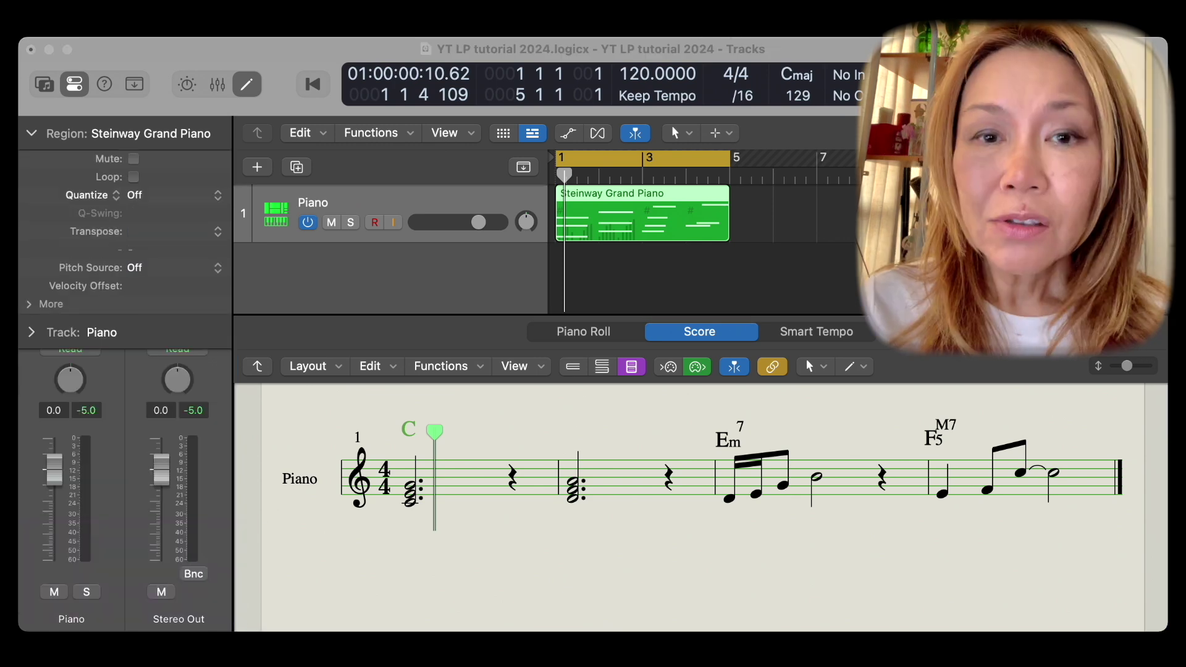
left_click(706, 36)
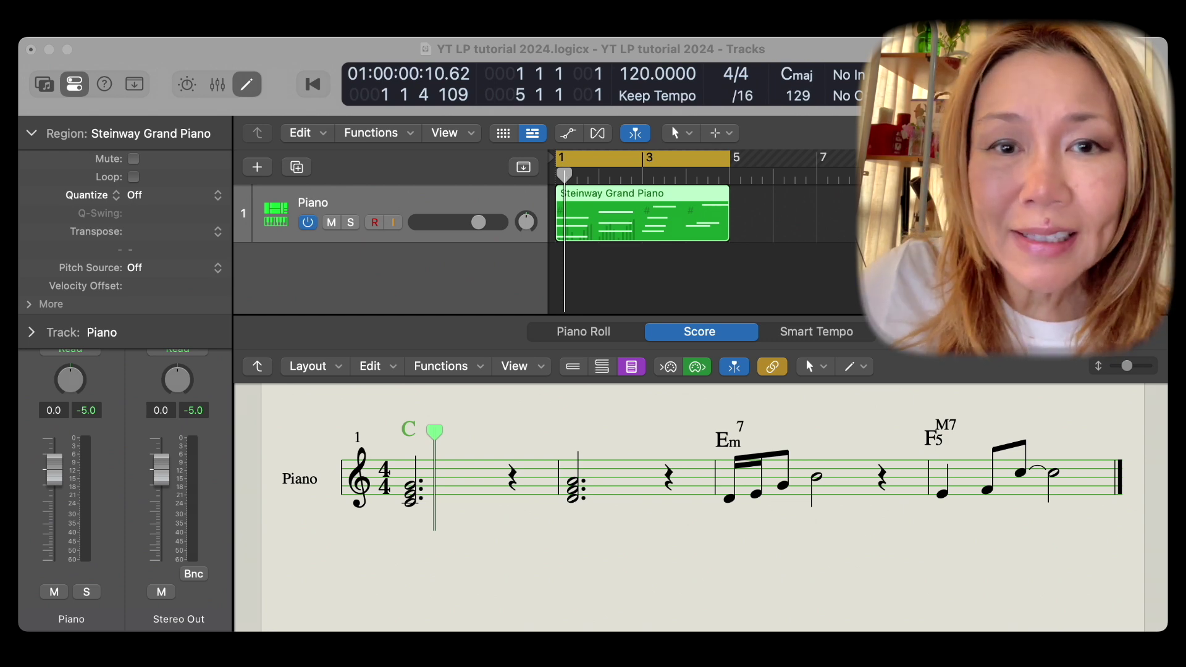
Show the Arrangement, Marker, Tempo and Chord global tracks above the piano track.
left_click(544, 279)
left_click(523, 168)
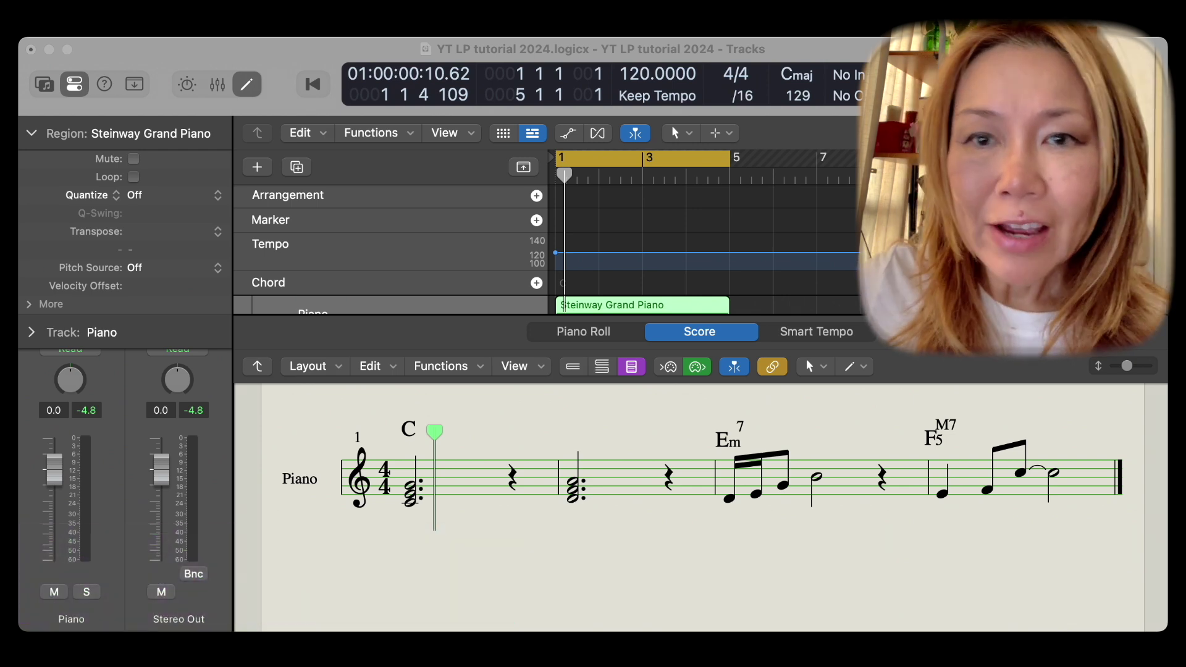
left_click(703, 111)
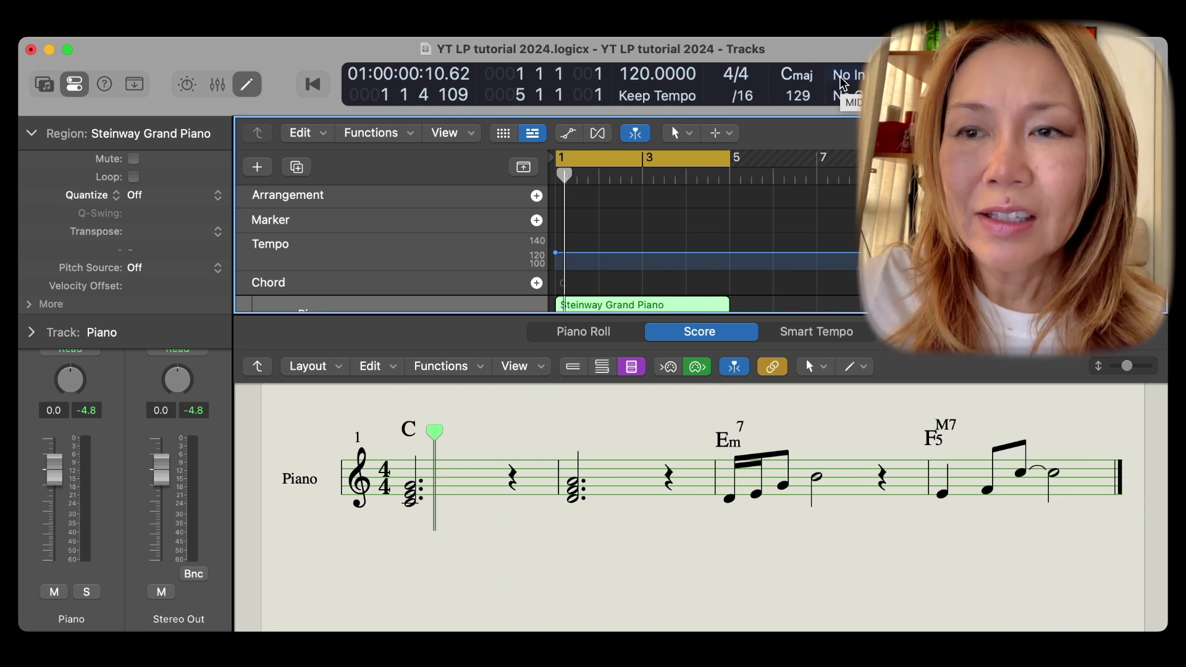
left_click(798, 79)
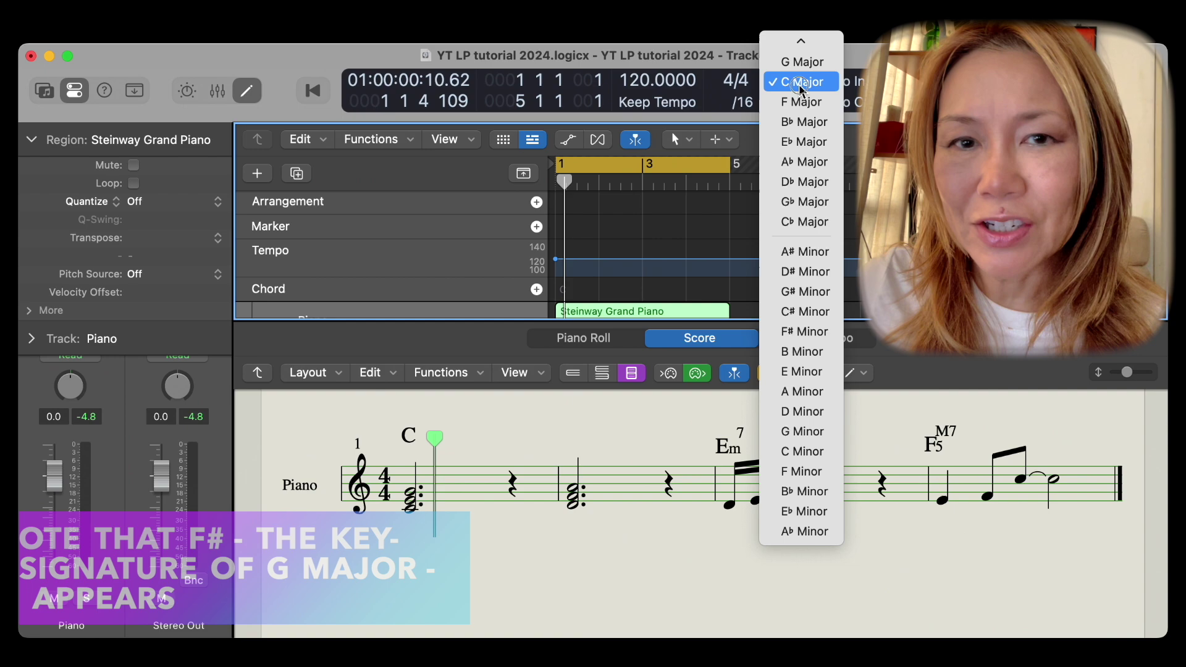
left_click(802, 62)
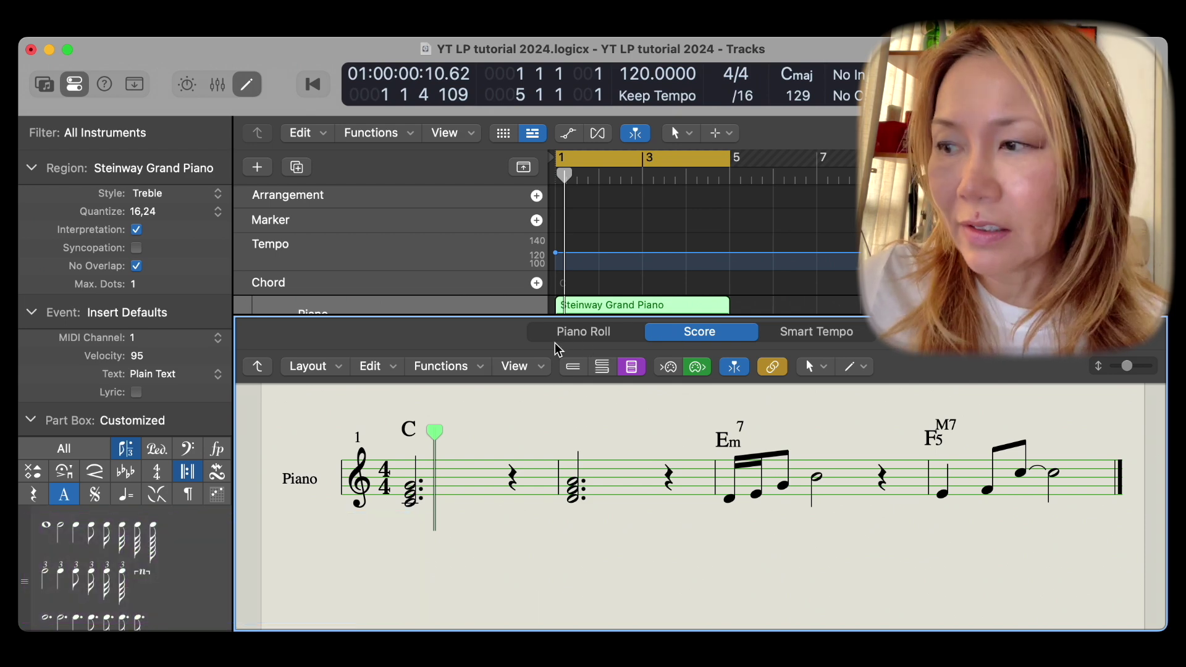
Set the Piano Roll's Scale Quantize to G Major (Ionian).
left_click(586, 333)
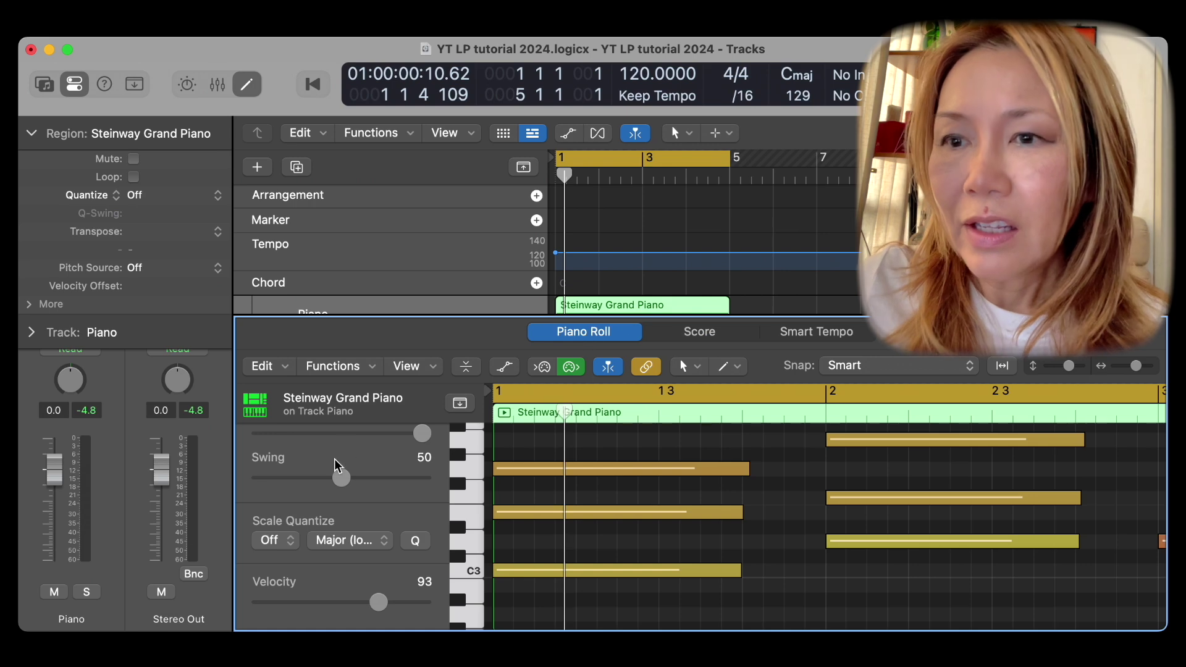
left_click(289, 549)
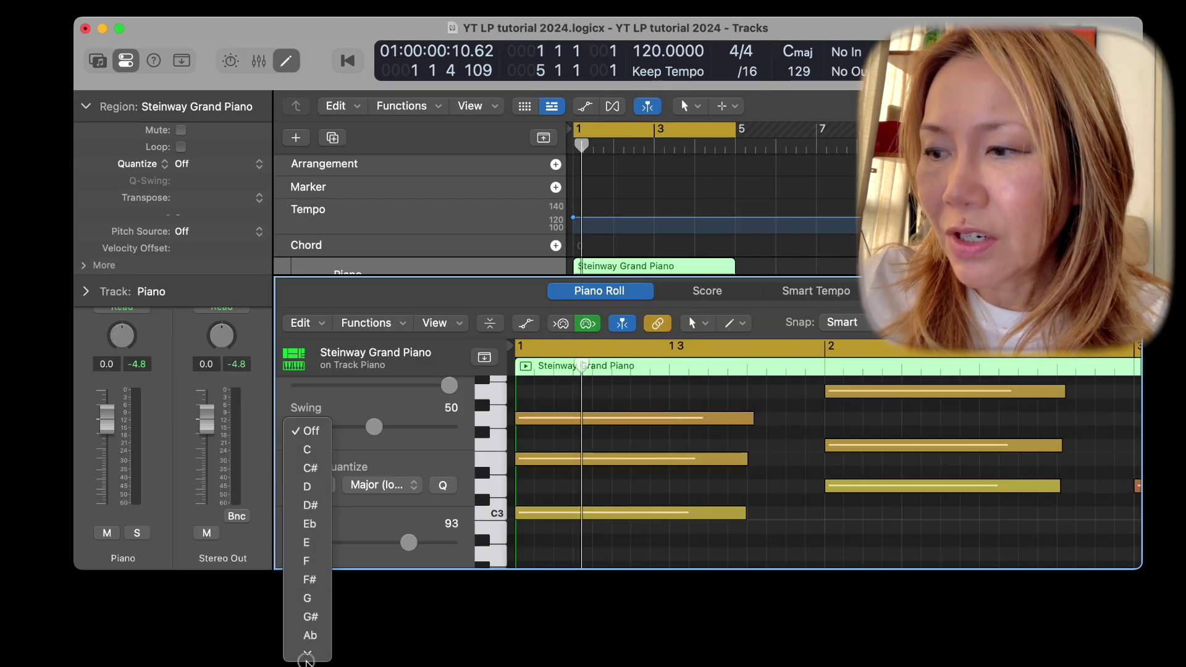
left_click(307, 533)
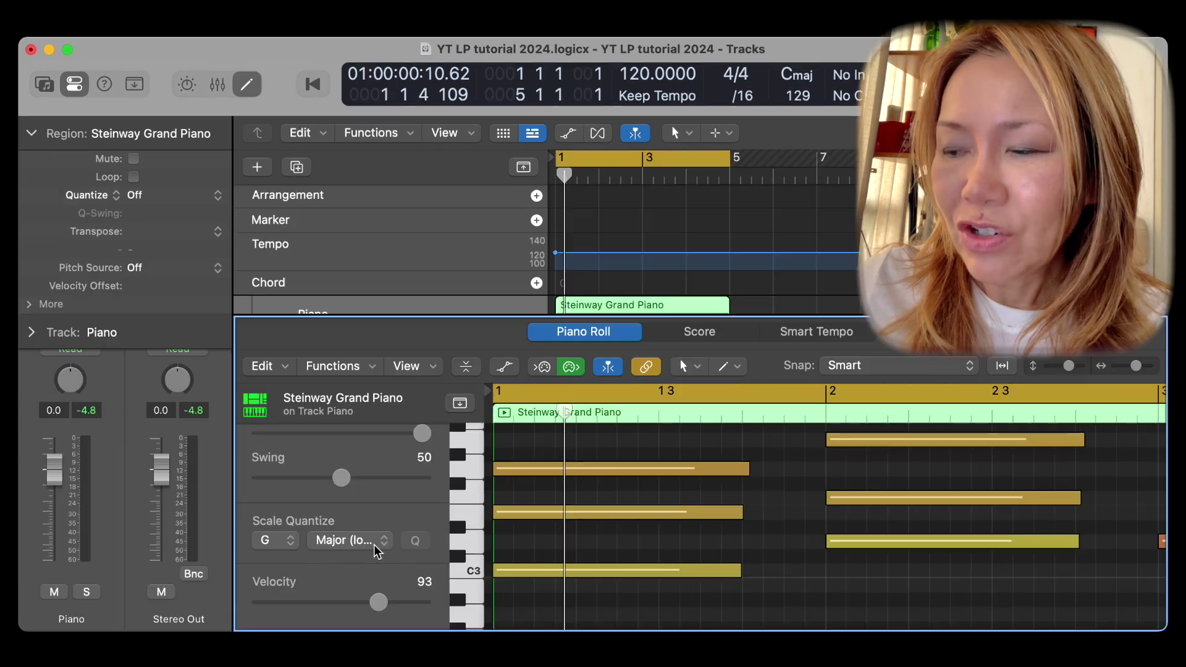
left_click(407, 486)
left_click(409, 486)
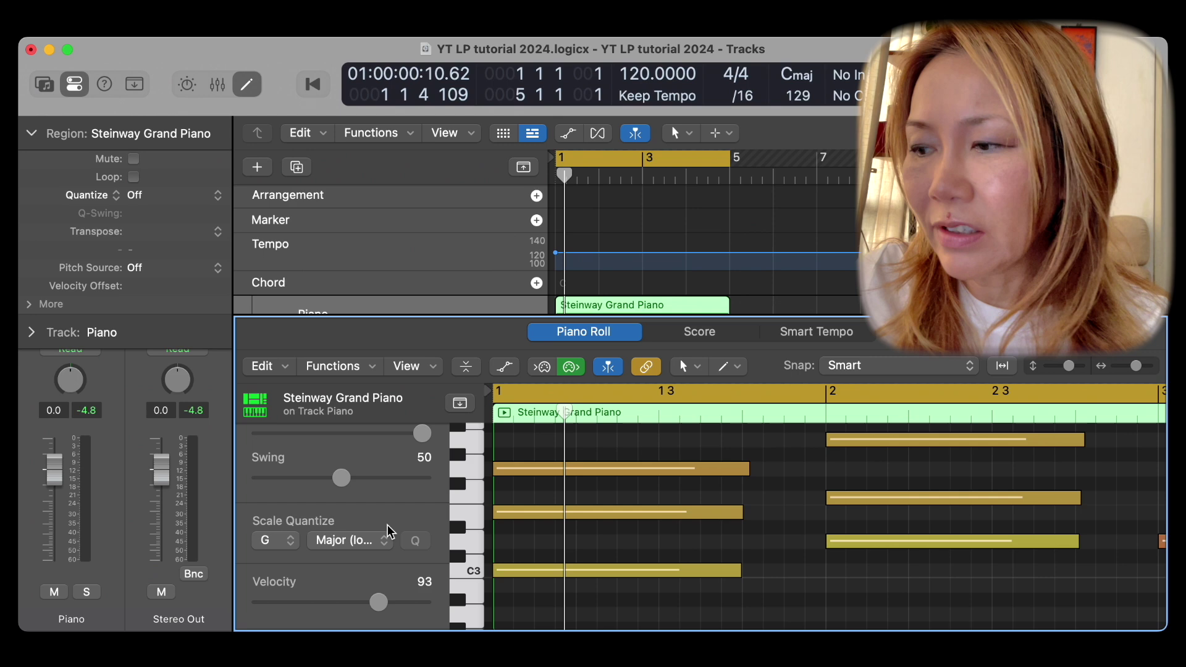
Scale-quantize all the region's notes to G major and return to the Score.
key("super+a")
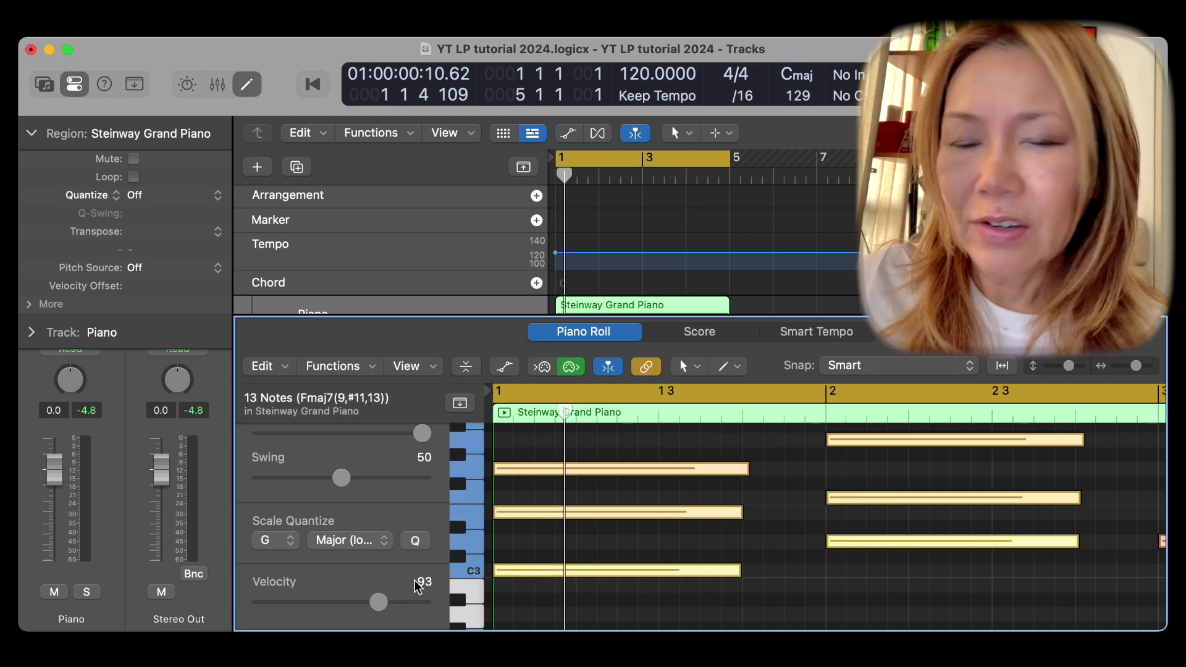
left_click(415, 542)
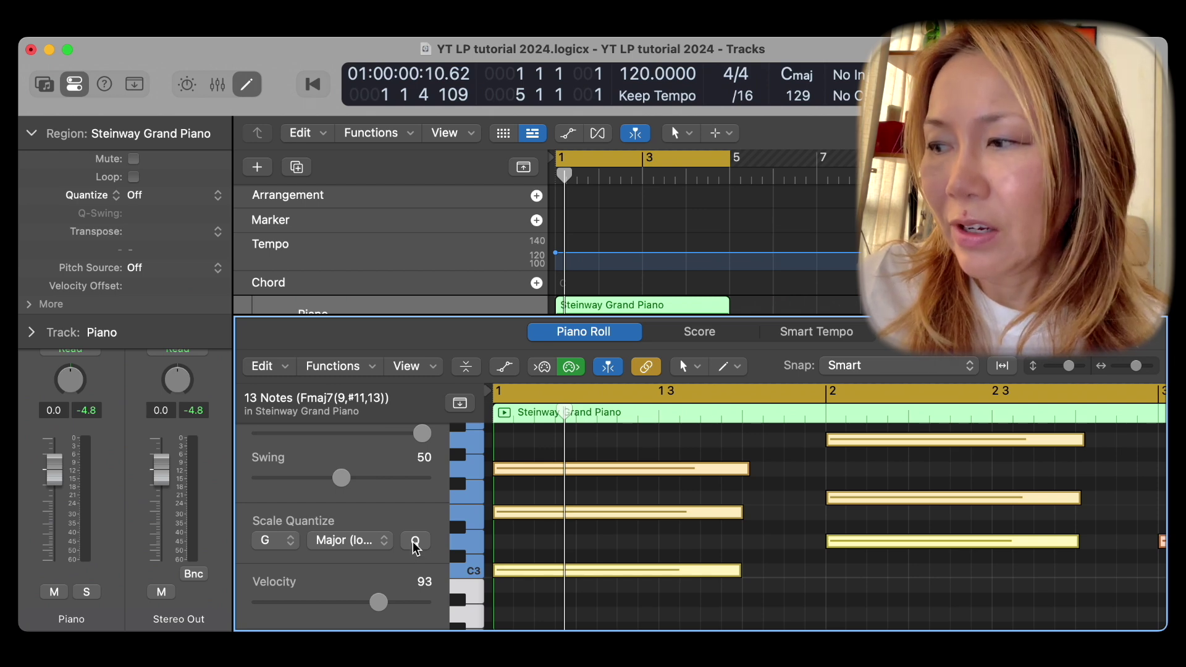
left_click(701, 334)
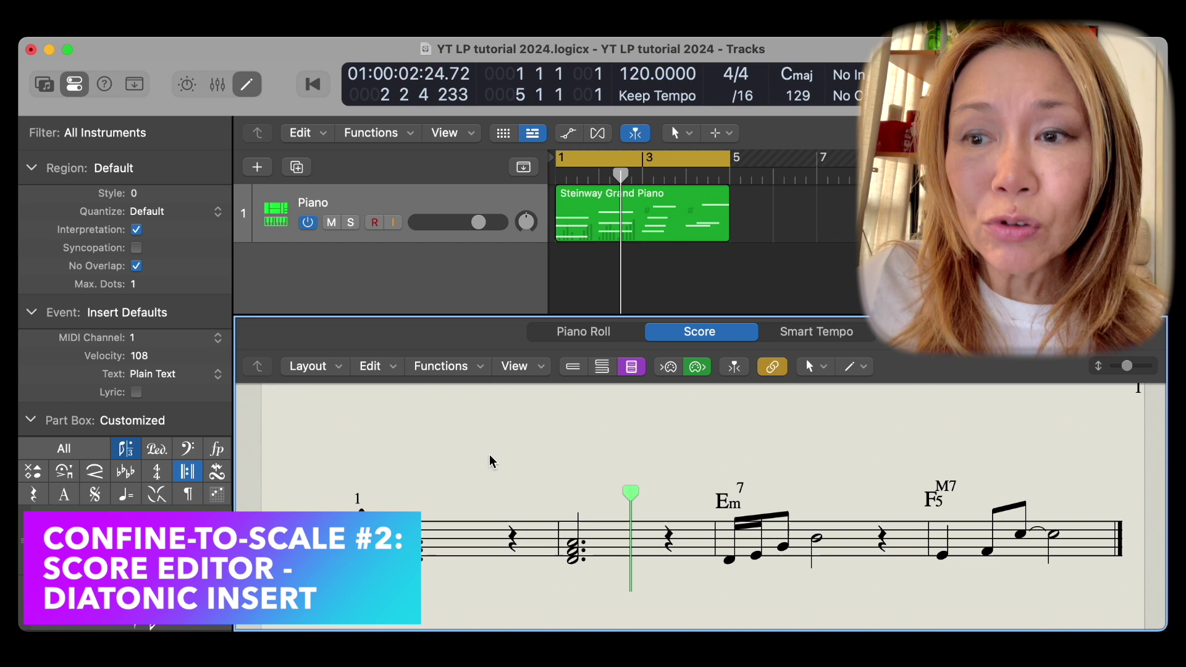
Enable Diatonic Insert from the Score editor's Edit menu.
left_click(391, 367)
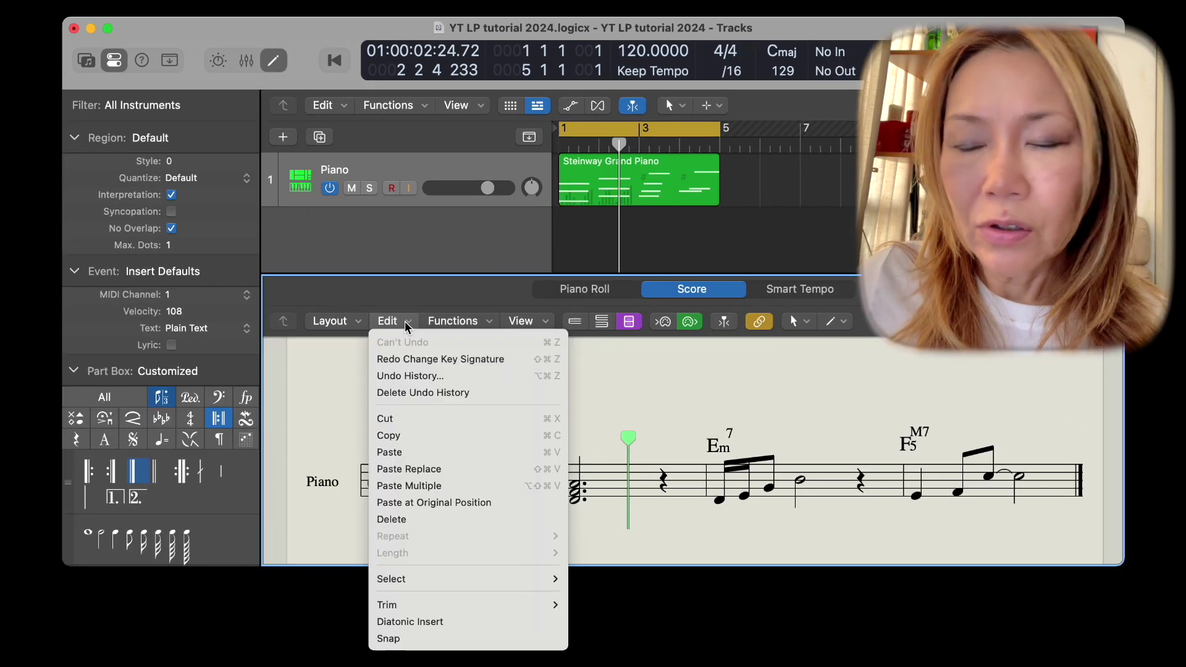
left_click(414, 623)
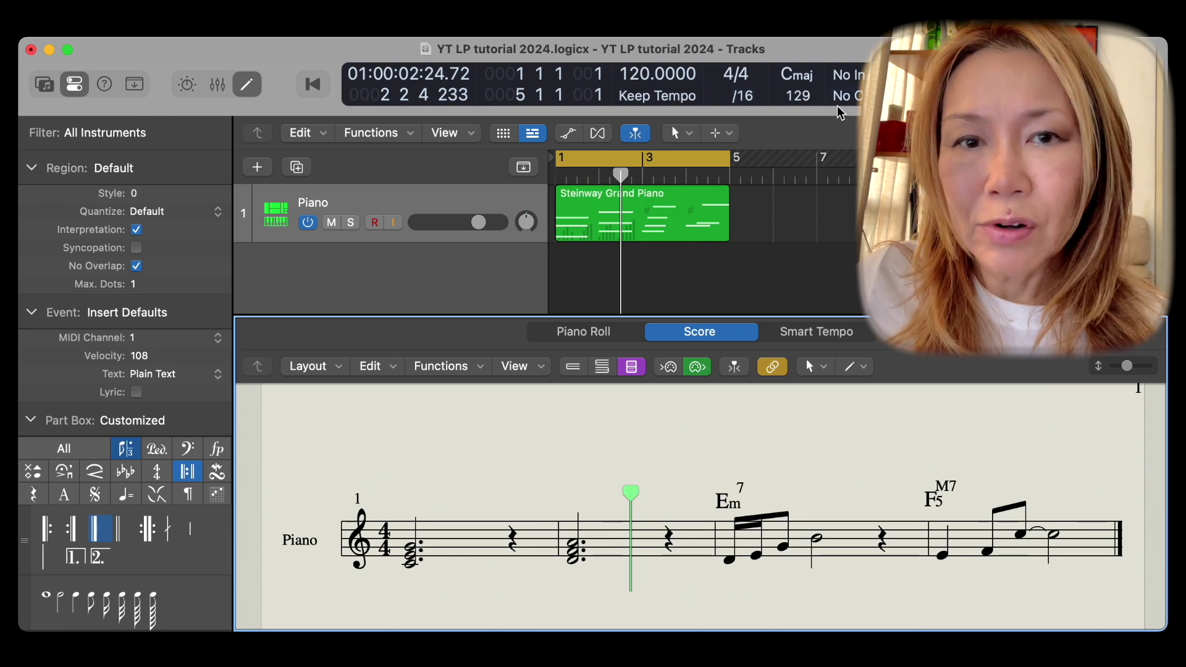
Set the project key to G major and pencil E and F-sharp eighth notes into bar 3.
left_click(803, 77)
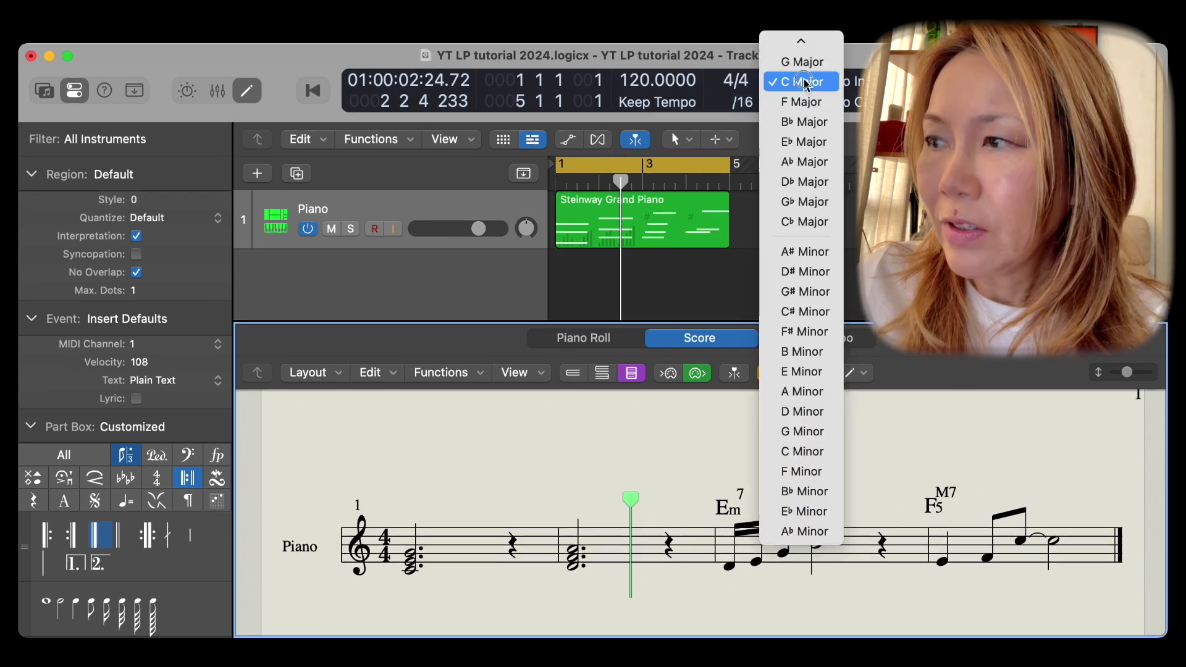
left_click(802, 61)
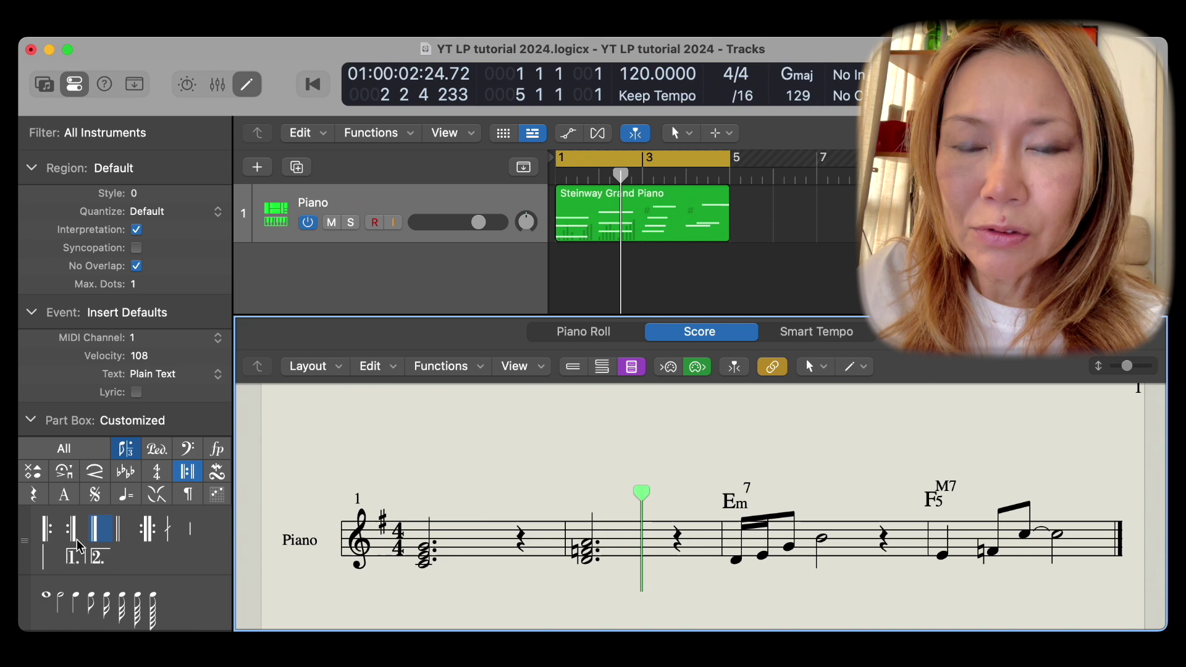
left_click(90, 609)
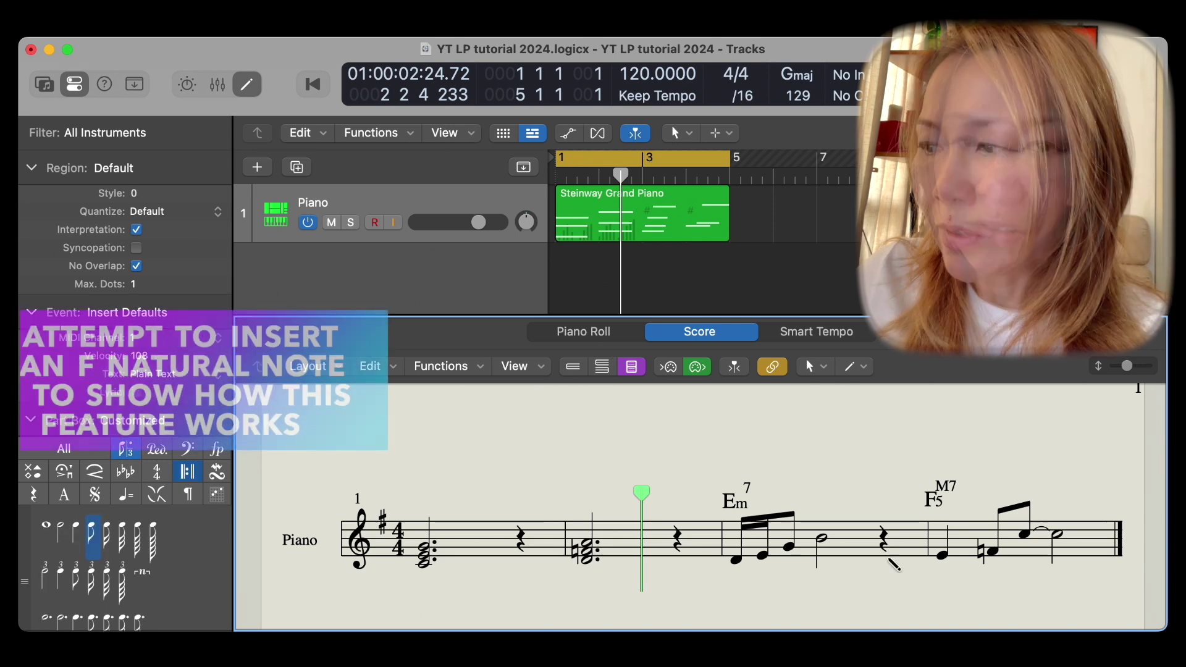
left_click(852, 555)
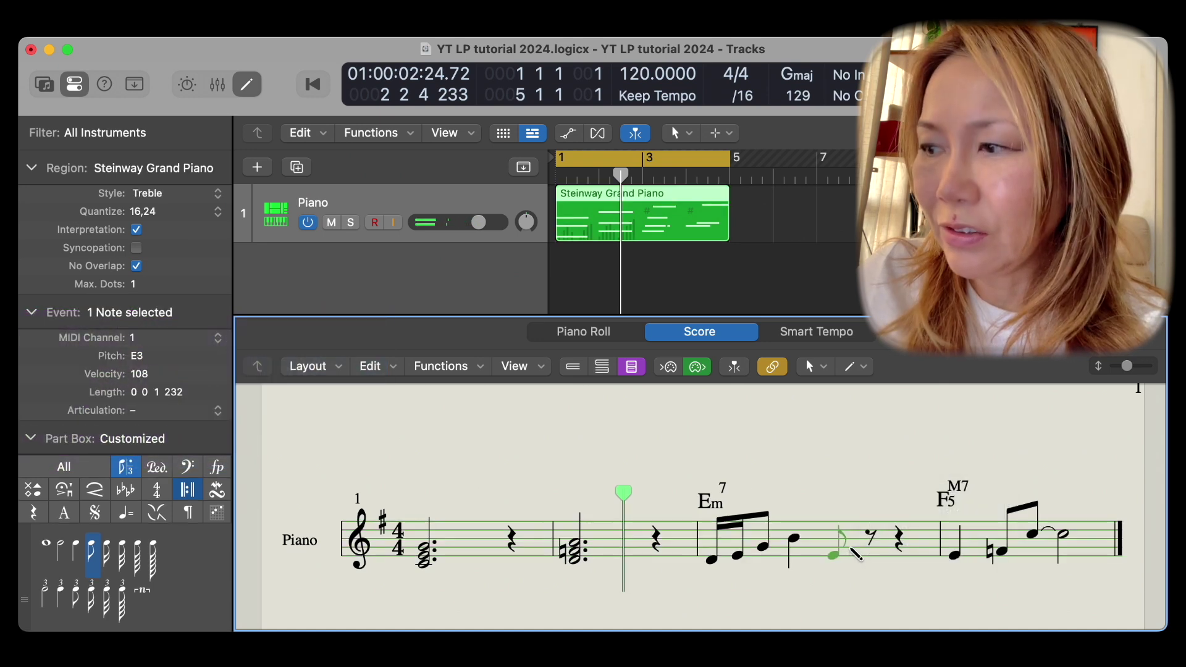
left_click(856, 551)
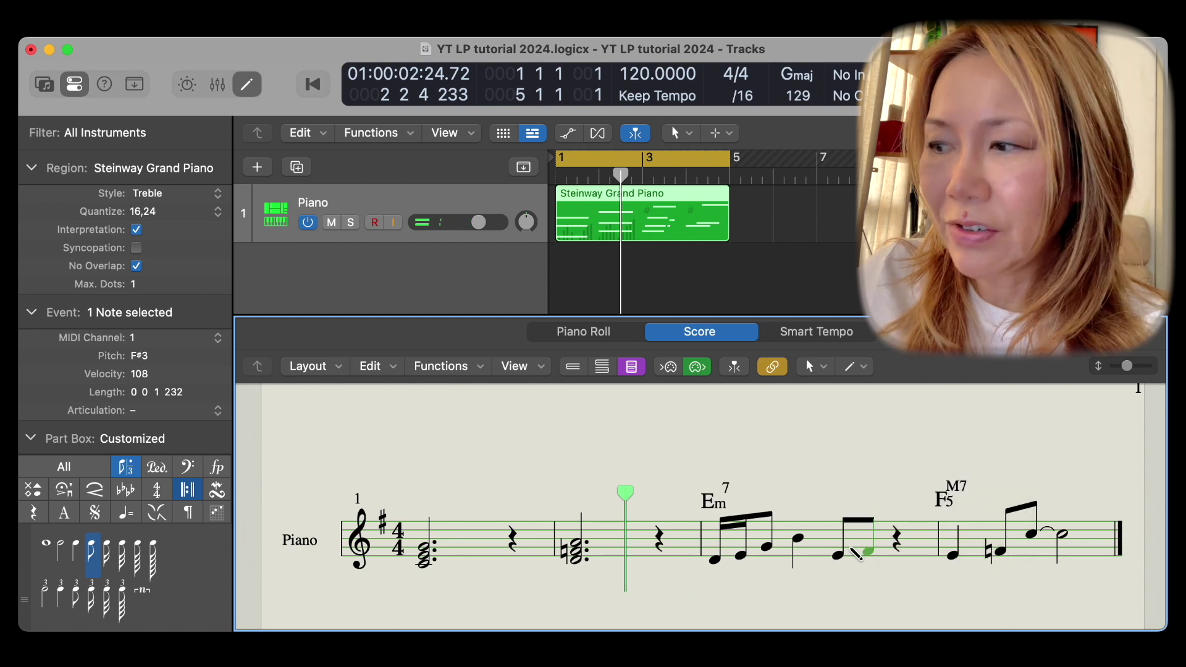
Turn off Diatonic Insert and pencil two more eighth notes, including F natural, into bar 3.
left_click(376, 367)
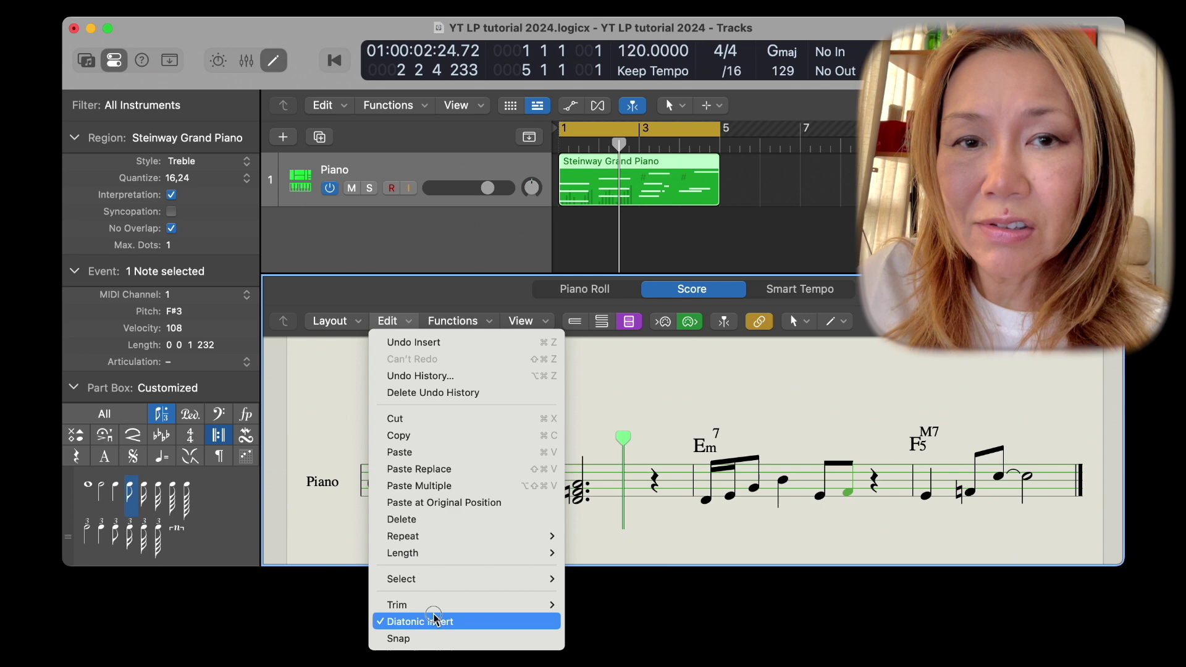
left_click(434, 620)
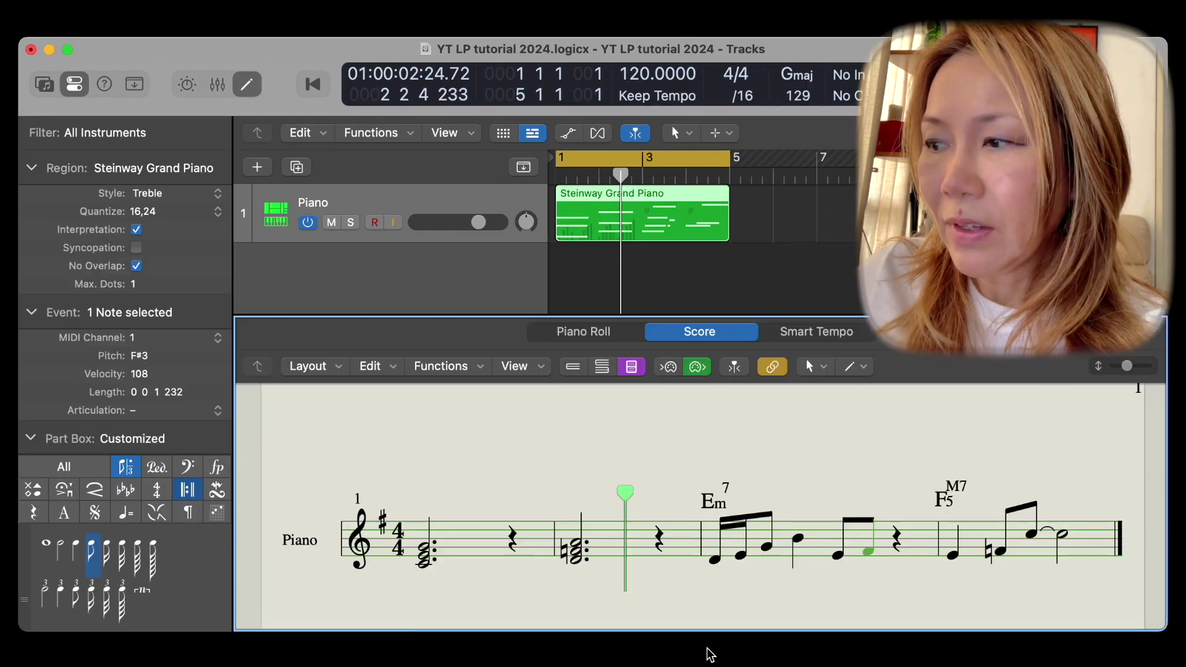
left_click(886, 554)
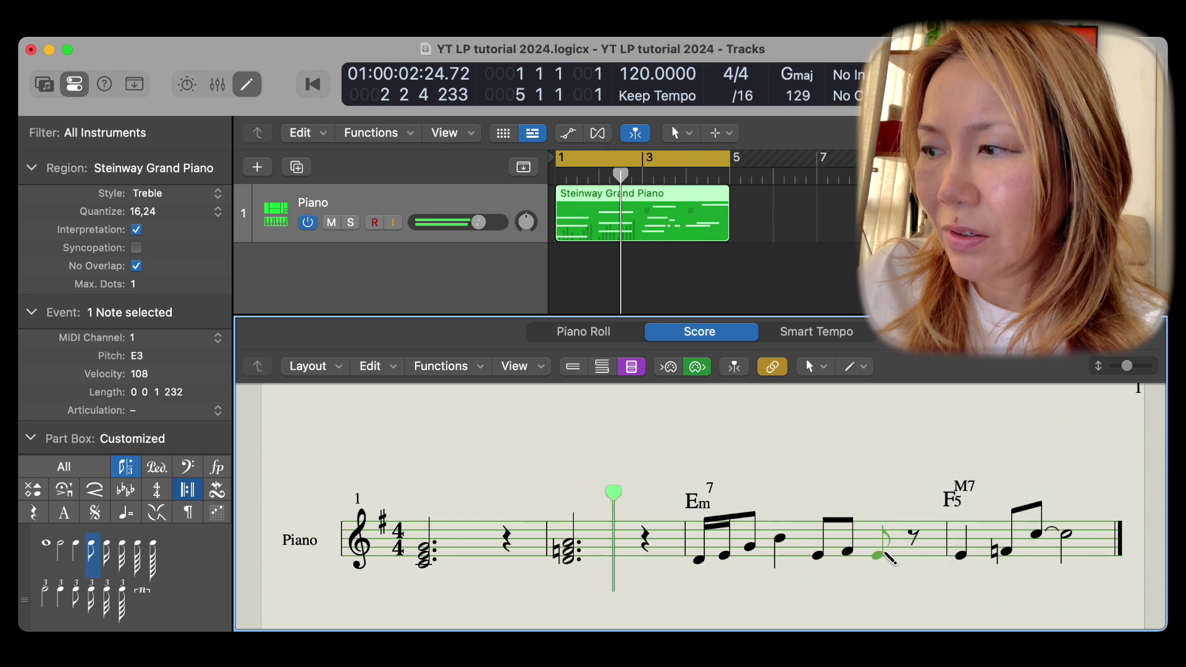
left_click(894, 552)
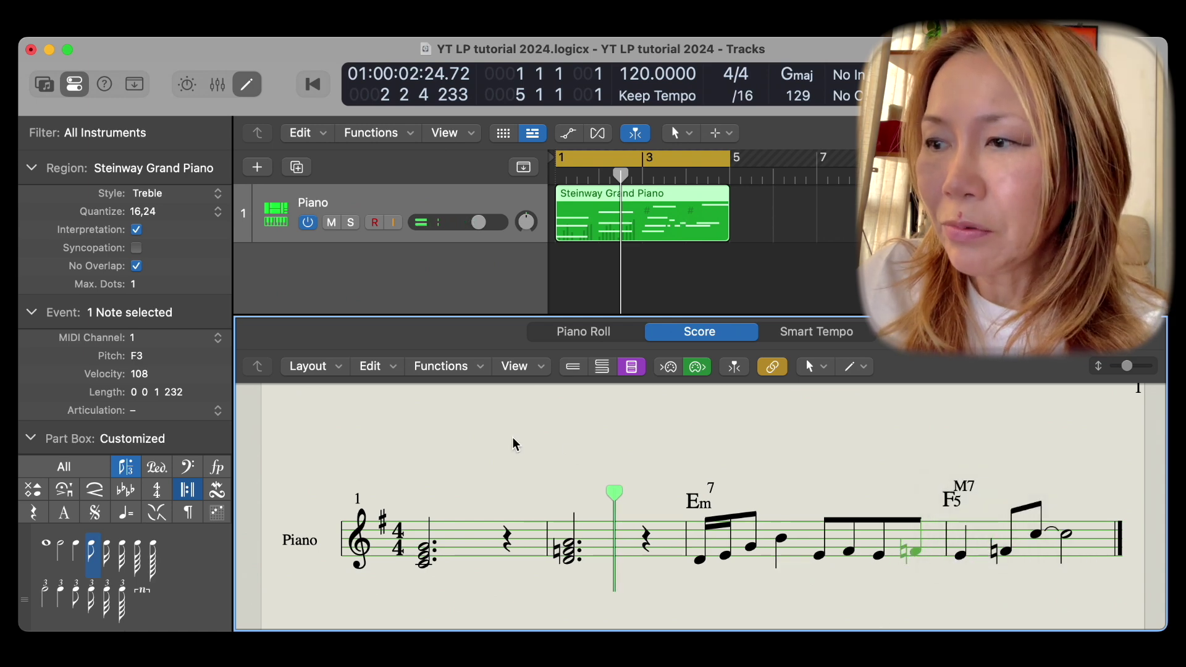
Re-enable Diatonic Insert and drag a bar 3 note to F natural at 3 3 3 1.
left_click(388, 366)
left_click(433, 619)
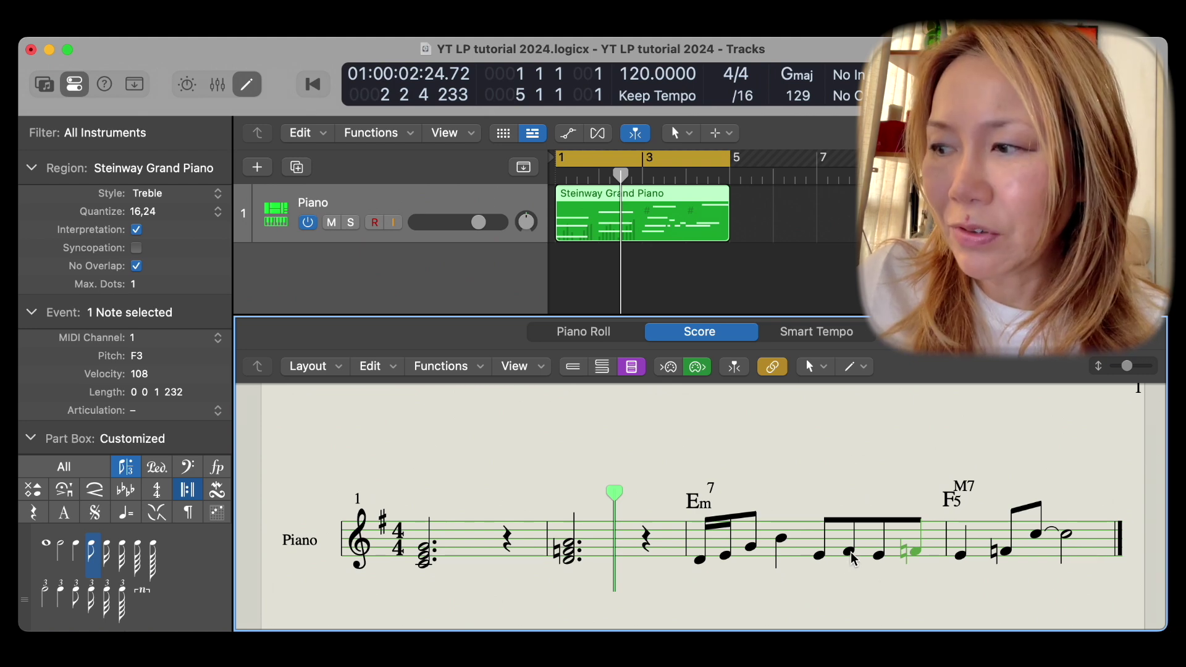
left_click_drag(851, 552, 816, 605)
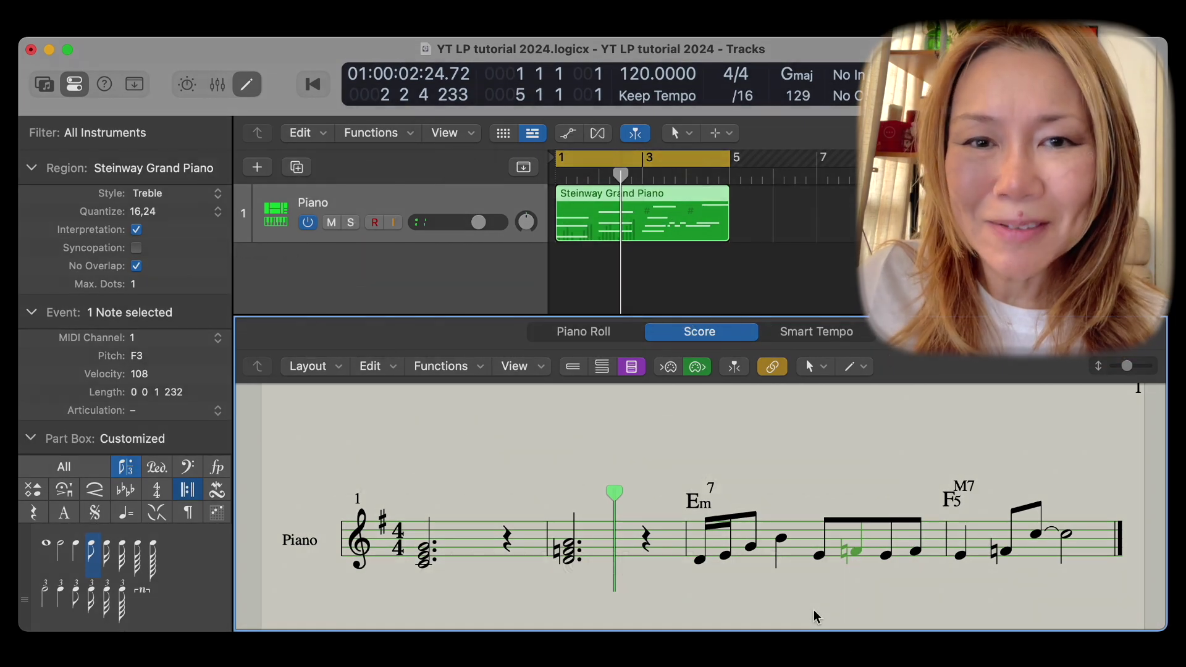